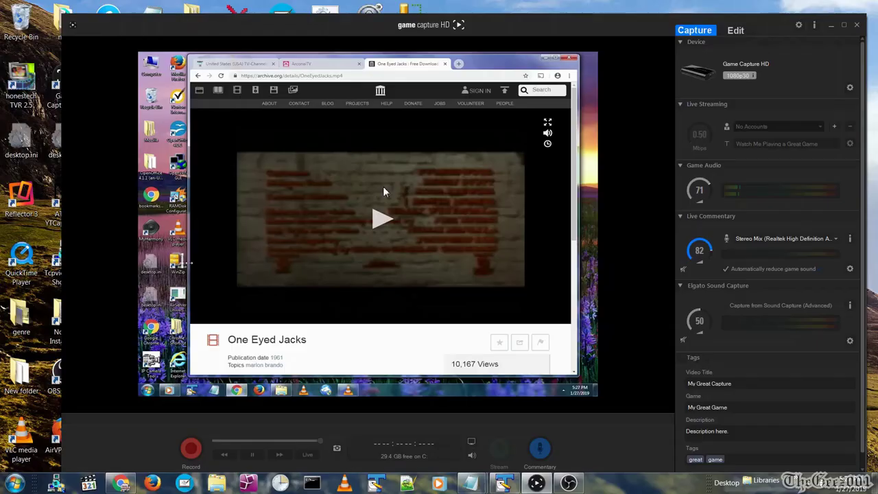
Step: Start the One Eyed Jacks video, browse to the USA TV-Channels page, then minimize the browser
left_click(383, 188)
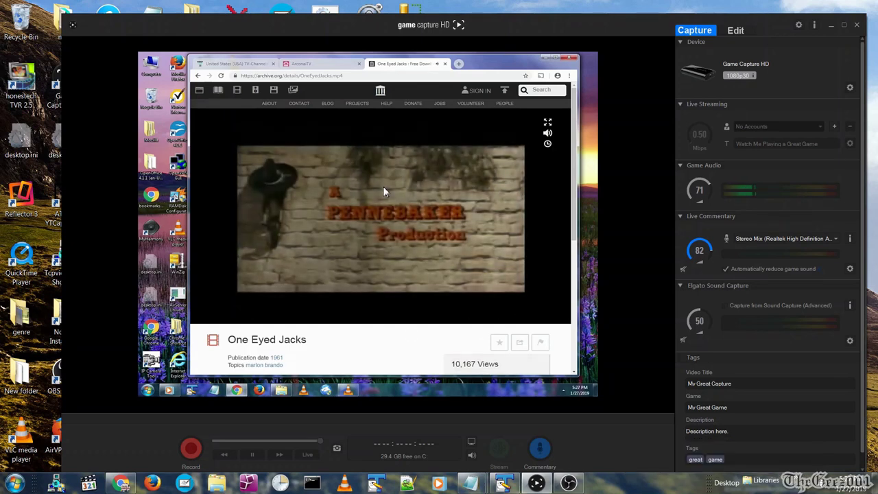
left_click(325, 64)
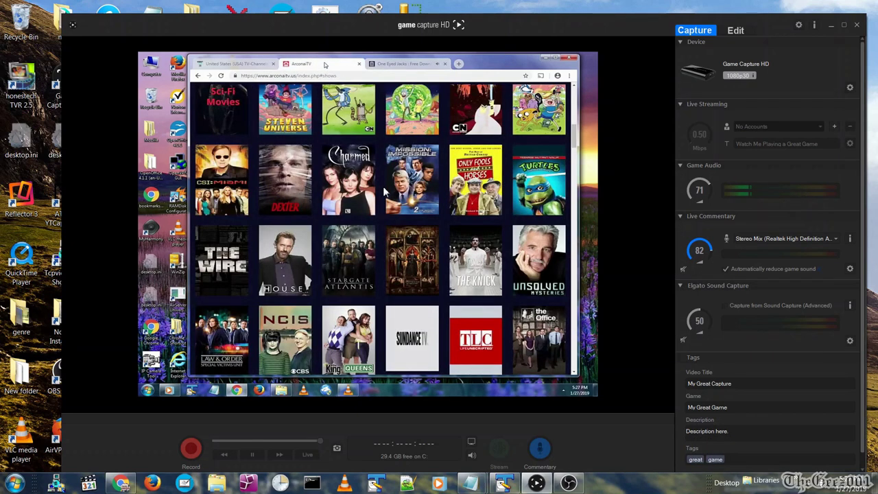
left_click(231, 64)
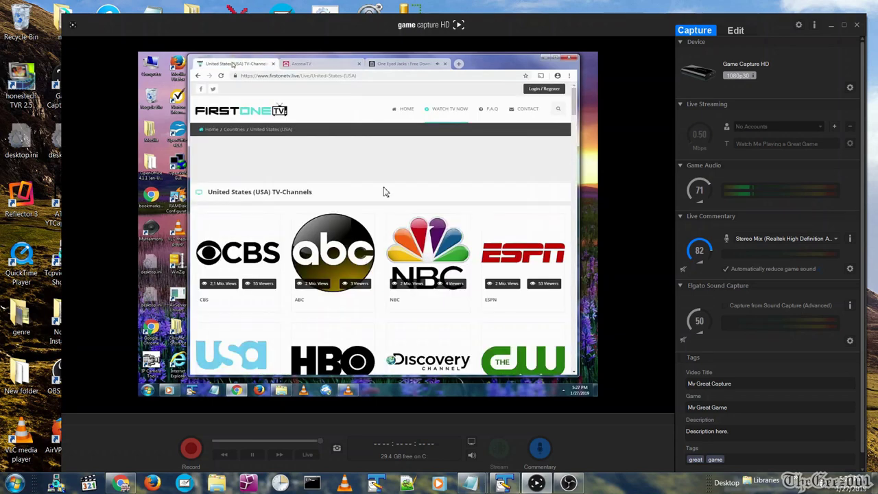
double_click(232, 64)
scroll(384, 192, "down", 5)
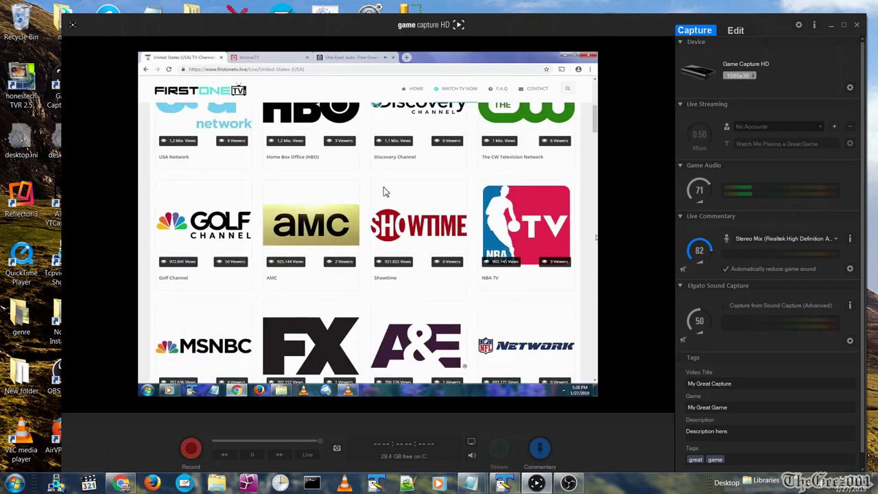
left_click(564, 56)
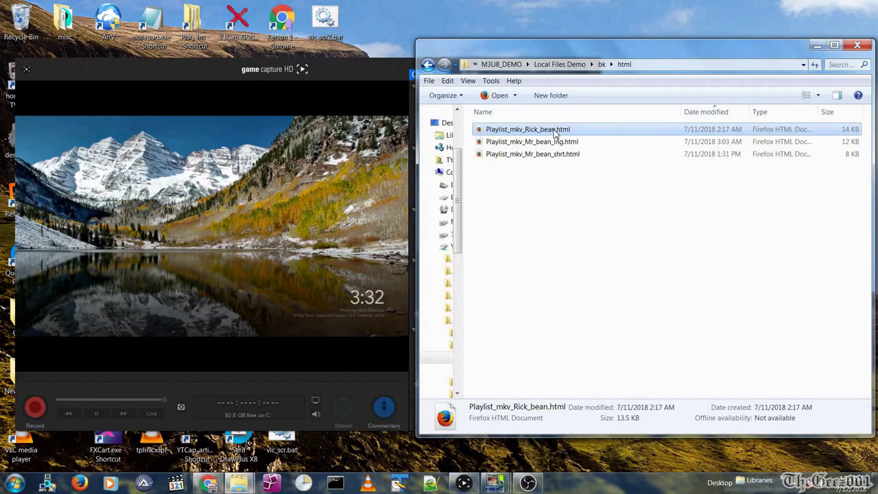
Step: Open Playlist_mkv_Rick_bean.html in Google Chrome from Explorer's Open with menu
right_click(556, 132)
mouse_move(658, 159)
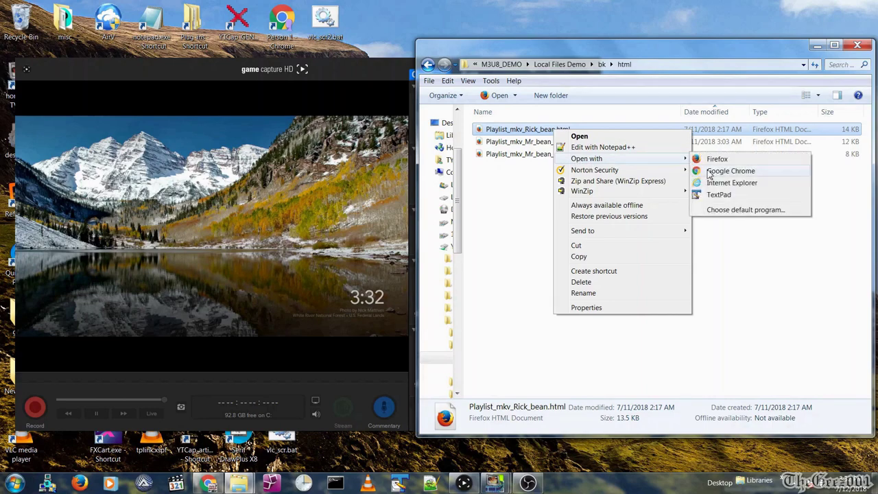
left_click(710, 173)
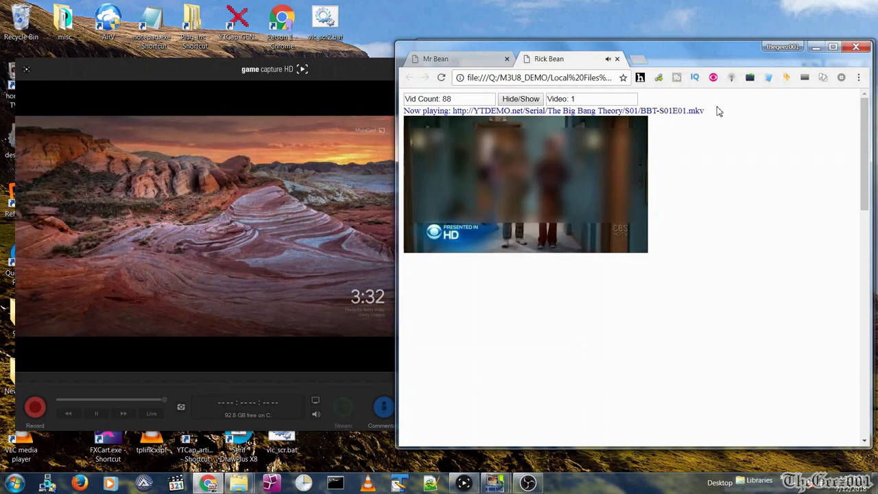
Step: Hide the video, play Rick.and.Morty.S01E02 from the episode list, and pause it at 0:10
left_click(521, 99)
scroll(843, 363, "down", 10)
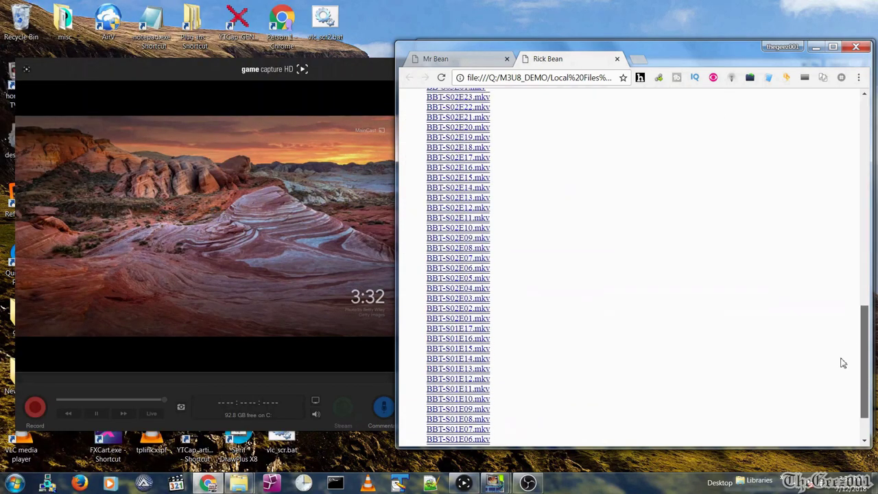
scroll(840, 309, "up", 4)
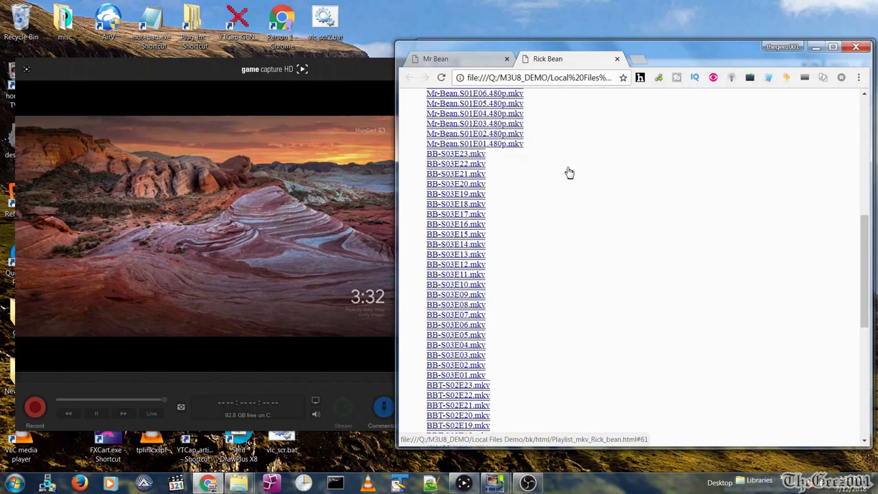
left_click(863, 109)
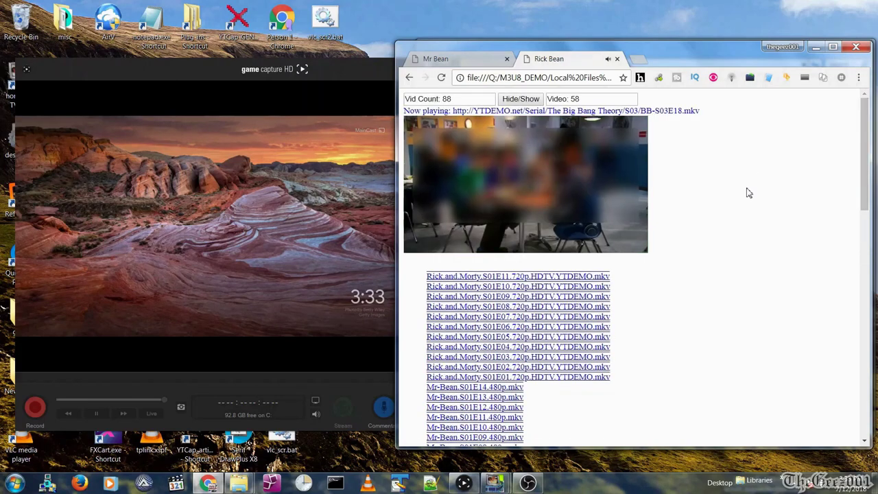
left_click(516, 417)
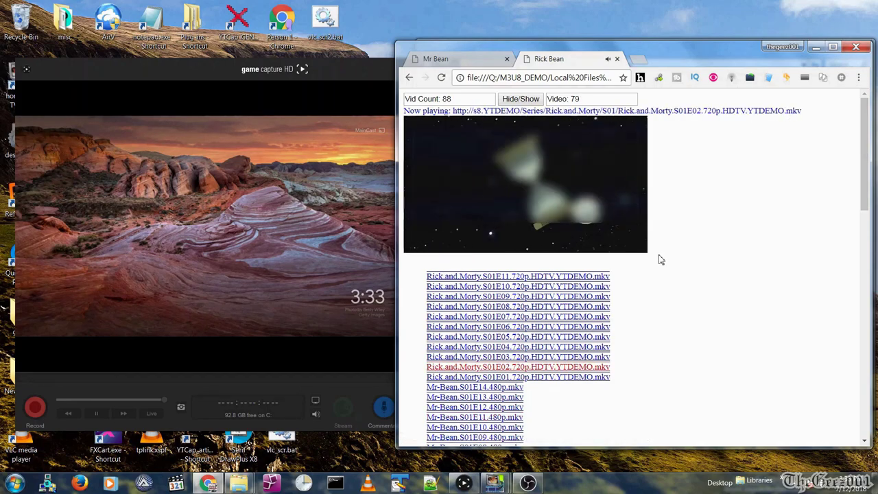
left_click(414, 245)
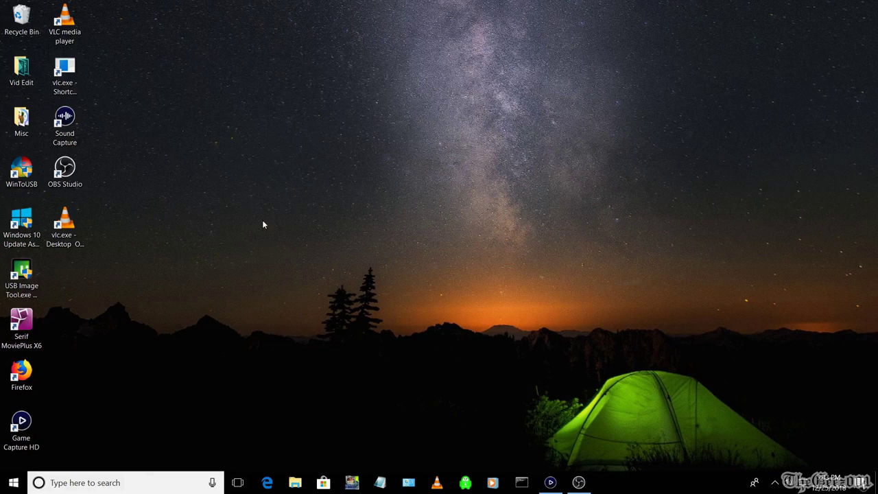
Step: Inspect the properties of the VLC shortcut and the vlc.exe Desktop Only shortcut
right_click(65, 31)
left_click(97, 245)
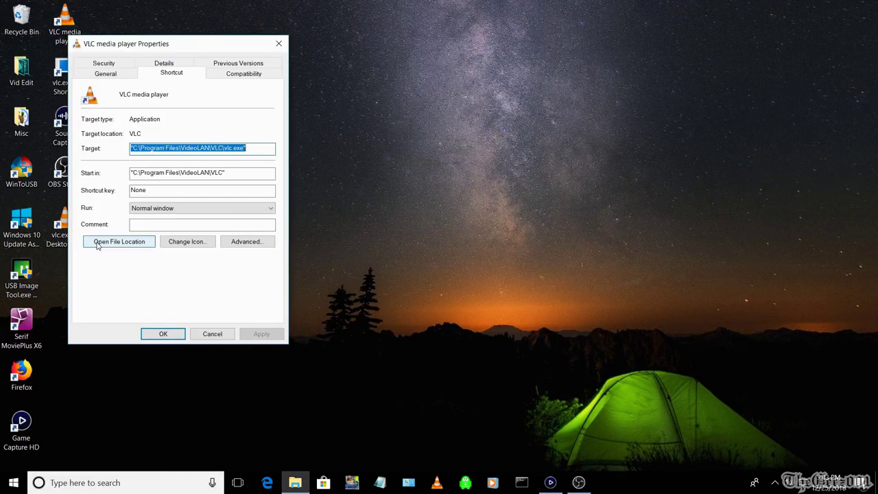
left_click(207, 336)
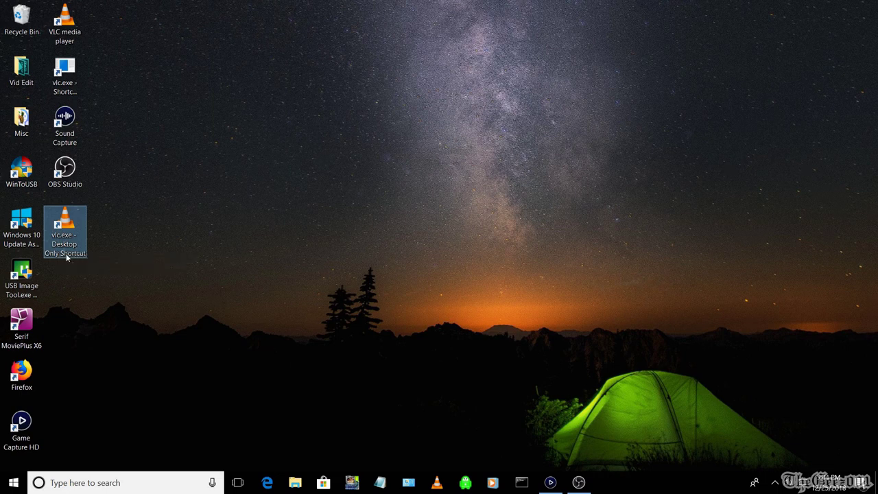
right_click(66, 253)
left_click(96, 423)
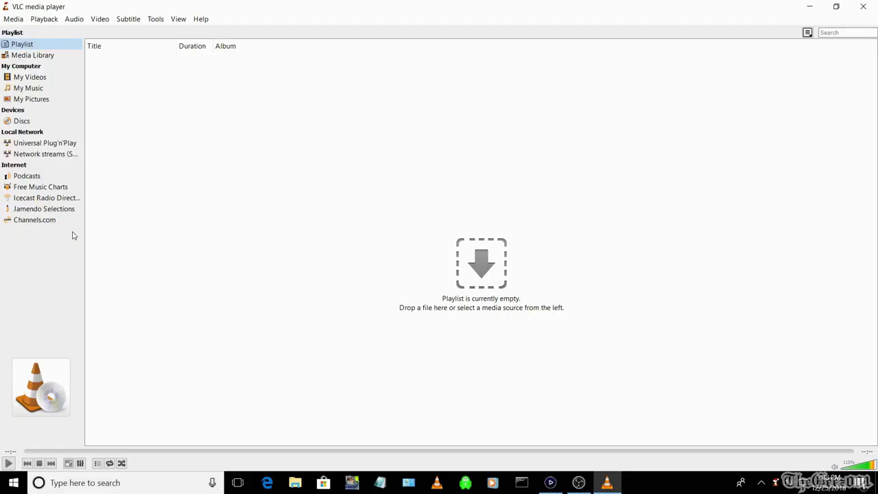
Step: Confirm version 2.1.5 Rincewind in VLC's Help > About box, then close it
left_click(205, 20)
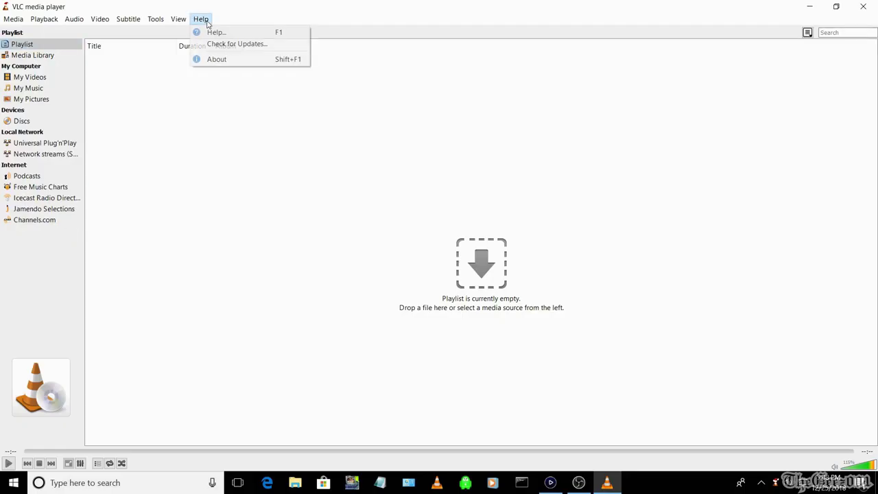
left_click(216, 61)
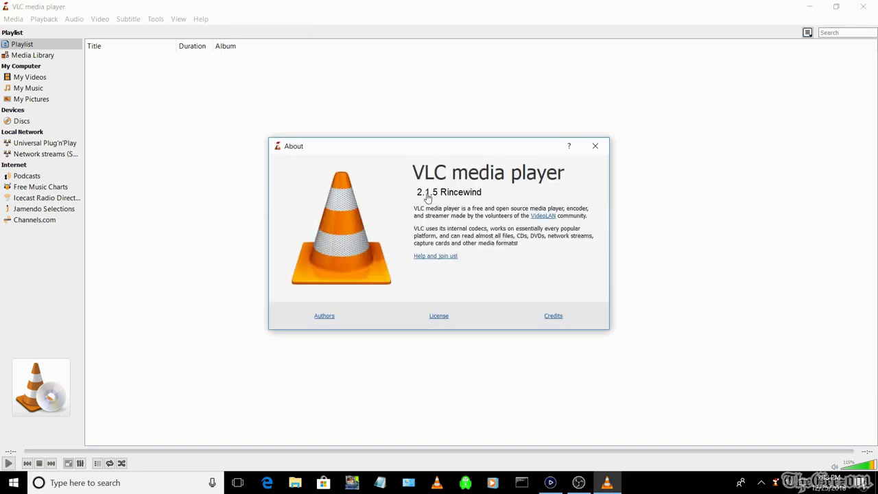
left_click(594, 146)
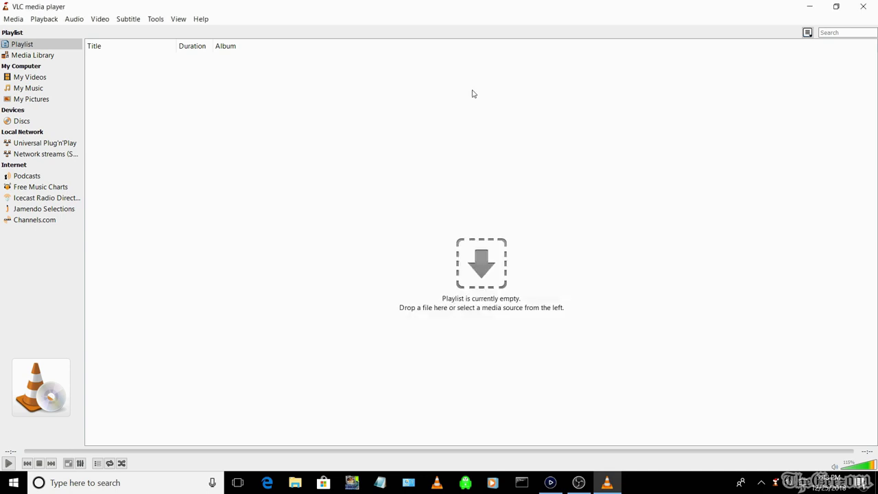
left_click(13, 20)
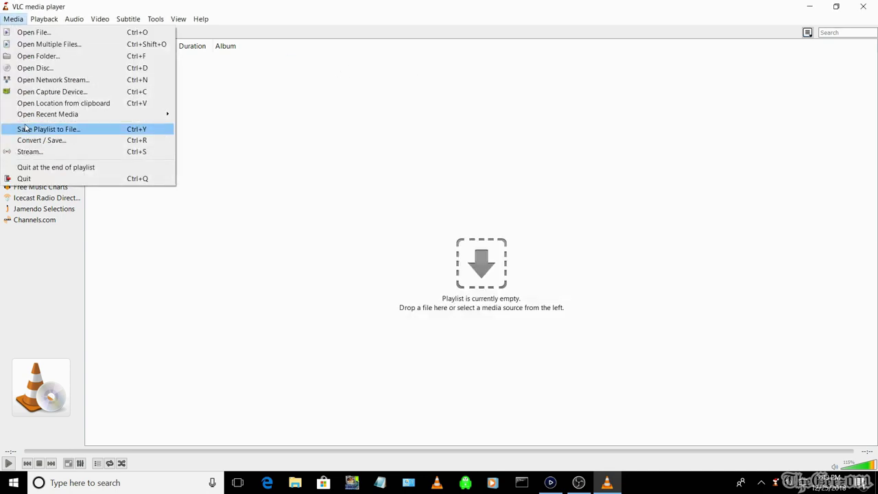
Step: Set the capture to screen-capture-recorder video and Stereo Mix (Realtek High Definition Audio) audio for streaming
left_click(20, 151)
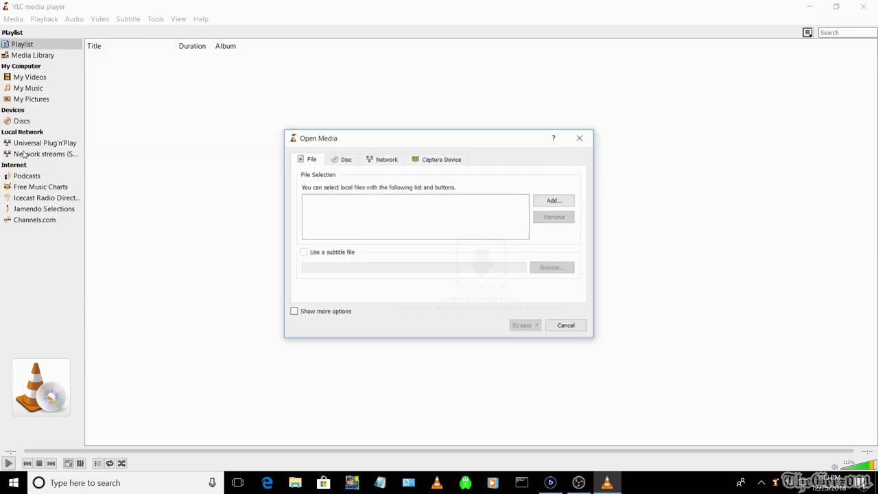
left_click(442, 160)
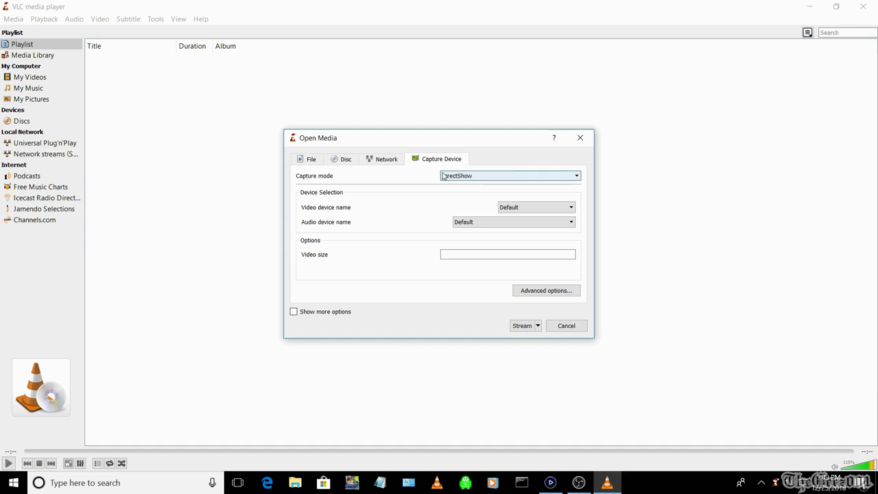
left_click(518, 210)
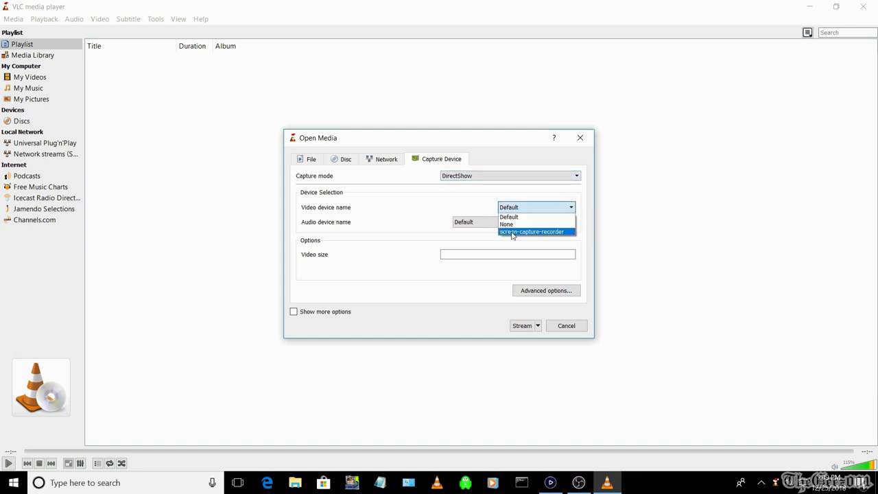
left_click(513, 233)
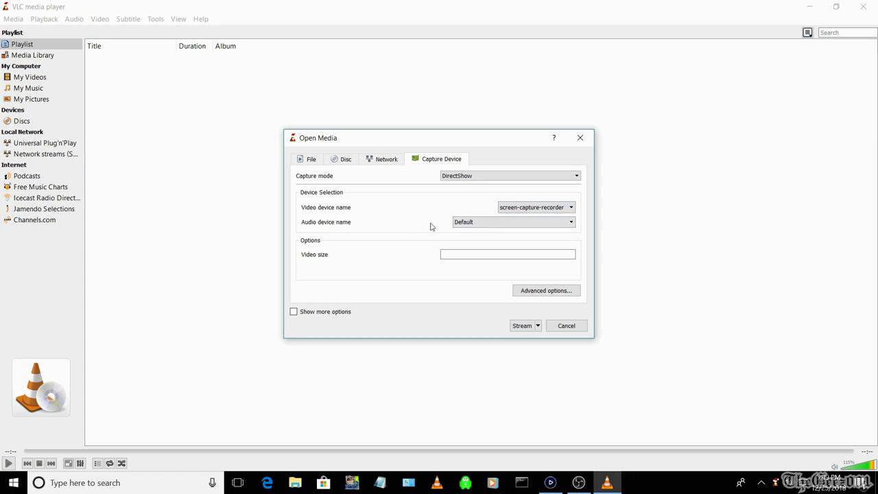
left_click(487, 223)
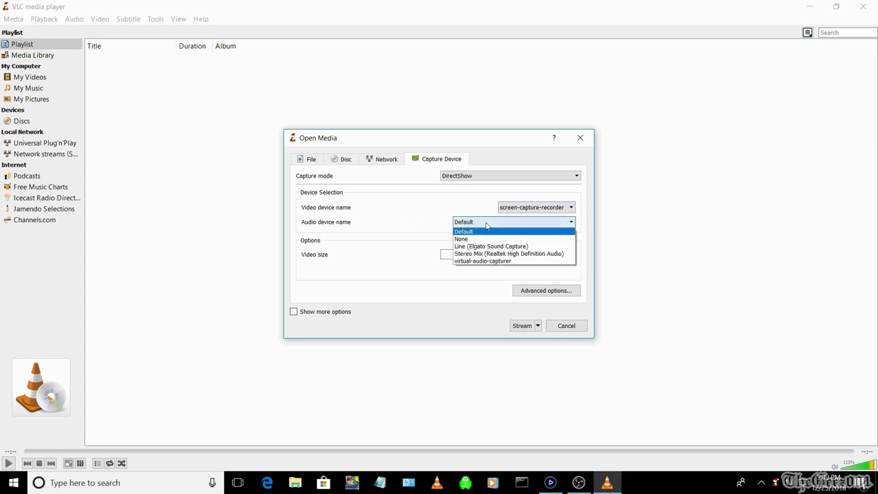
left_click(480, 254)
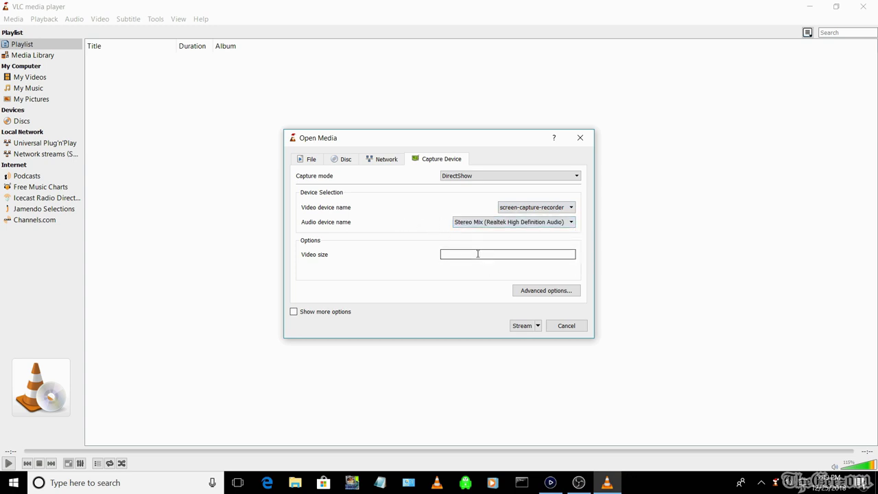
left_click(518, 327)
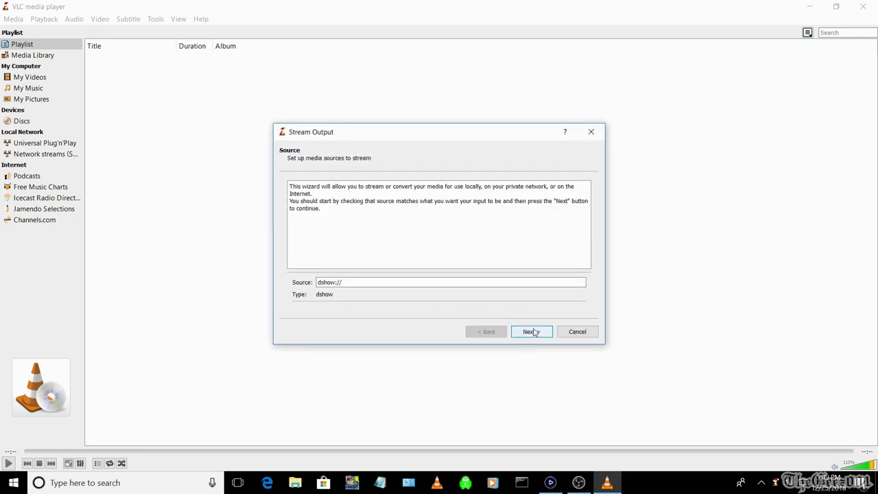
Step: Add an HTTP stream destination on port 8080 with the path /TheGeez001
left_click(534, 333)
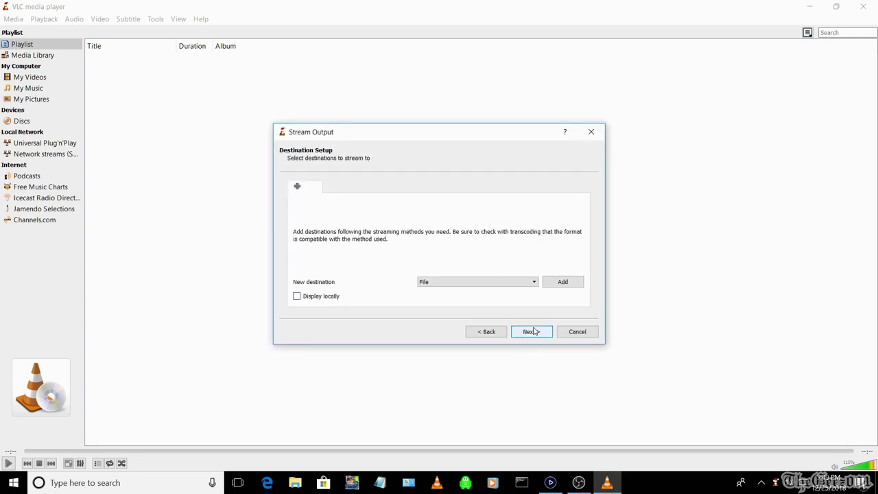
left_click(505, 283)
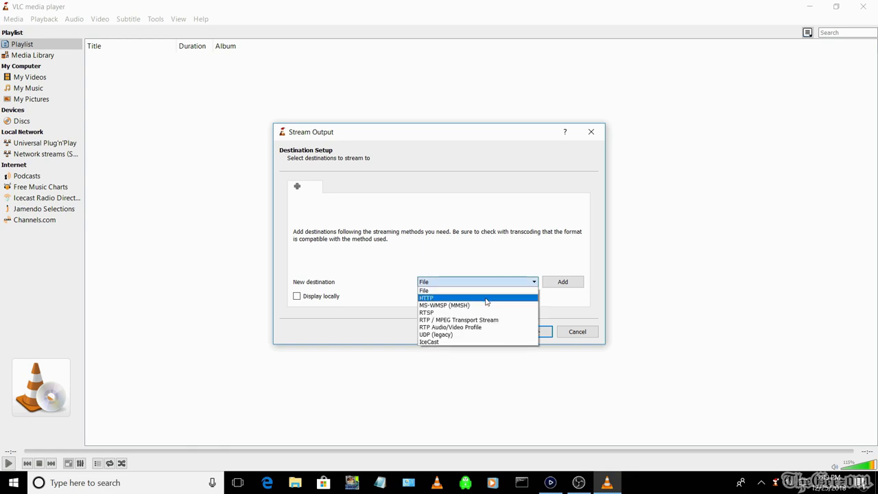
left_click(534, 297)
left_click(562, 284)
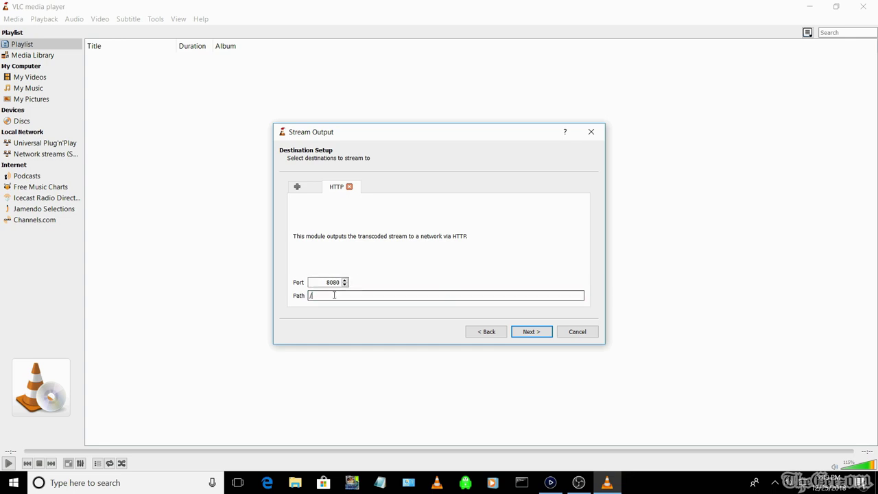
type("TheGeez001")
left_click(532, 333)
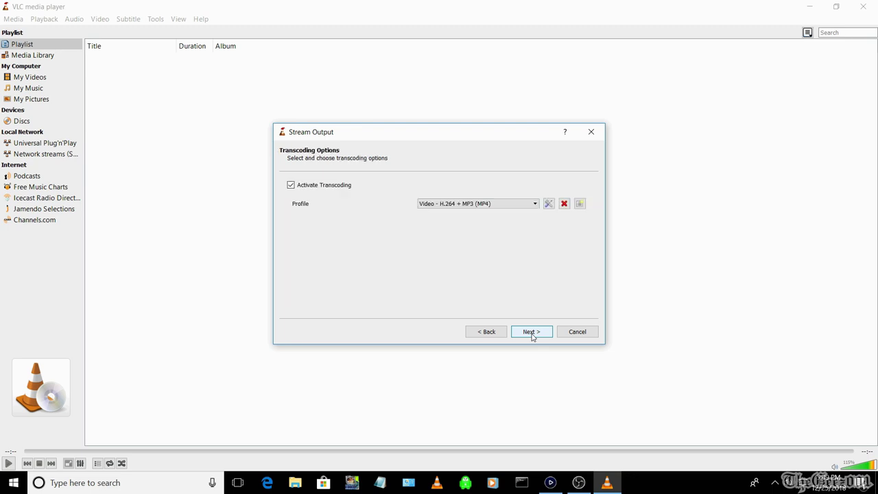
Step: Choose the Video - H.264 + MP3 (TS) transcoding profile and start the stream
left_click(464, 205)
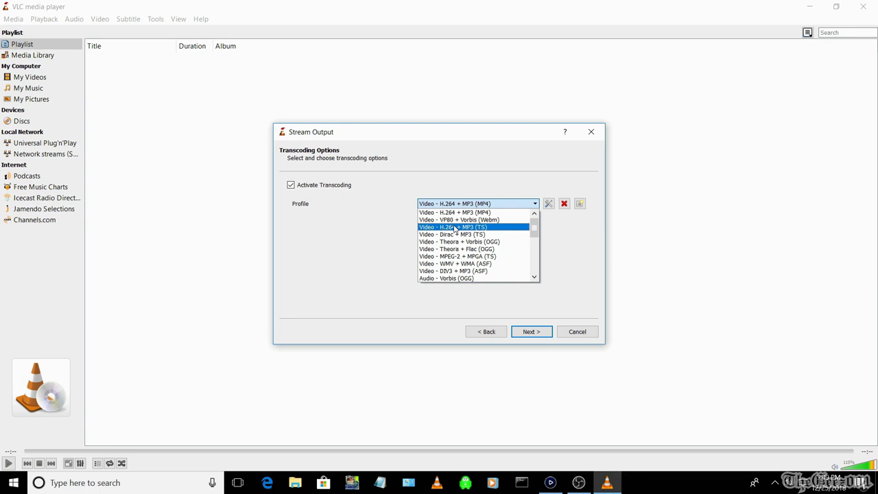
left_click(456, 227)
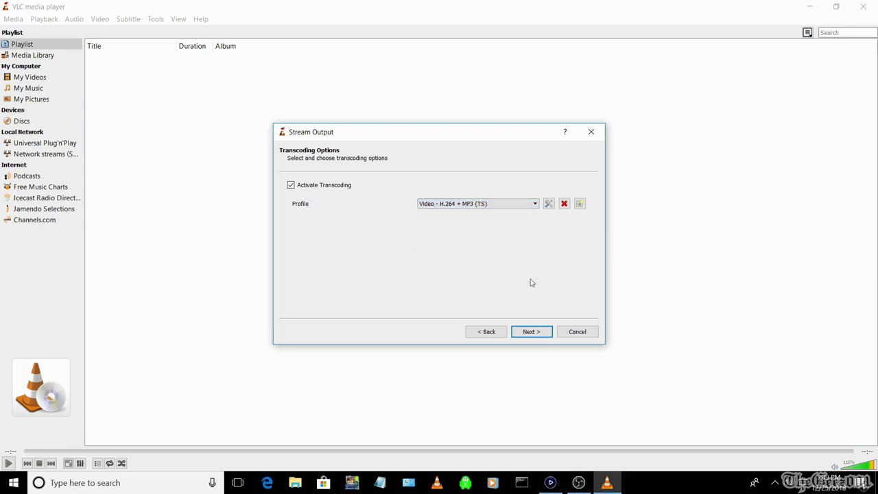
left_click(526, 335)
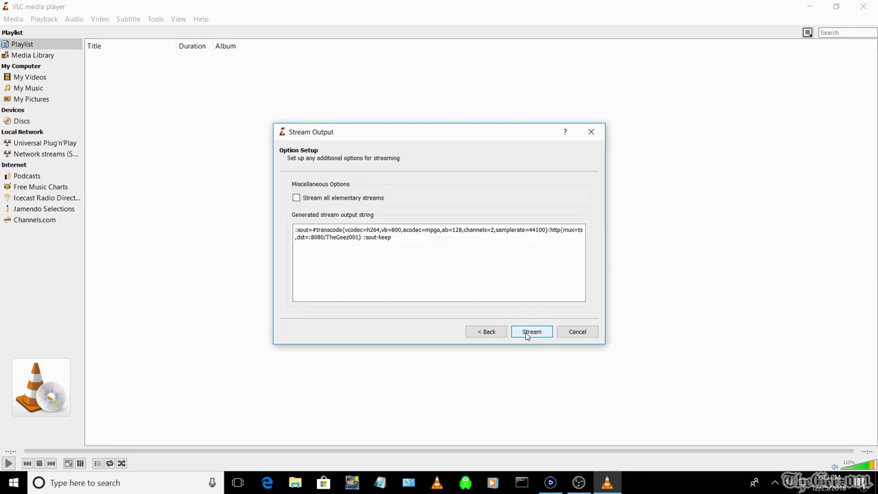
left_click(527, 333)
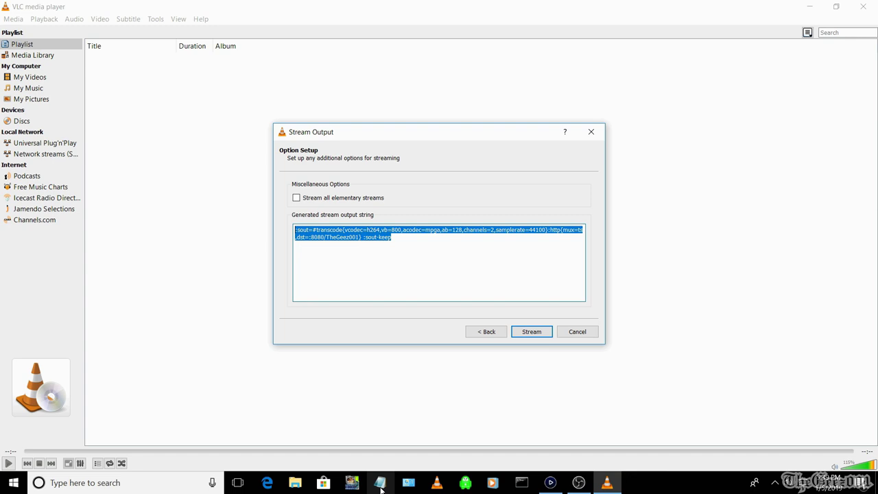
left_click(380, 483)
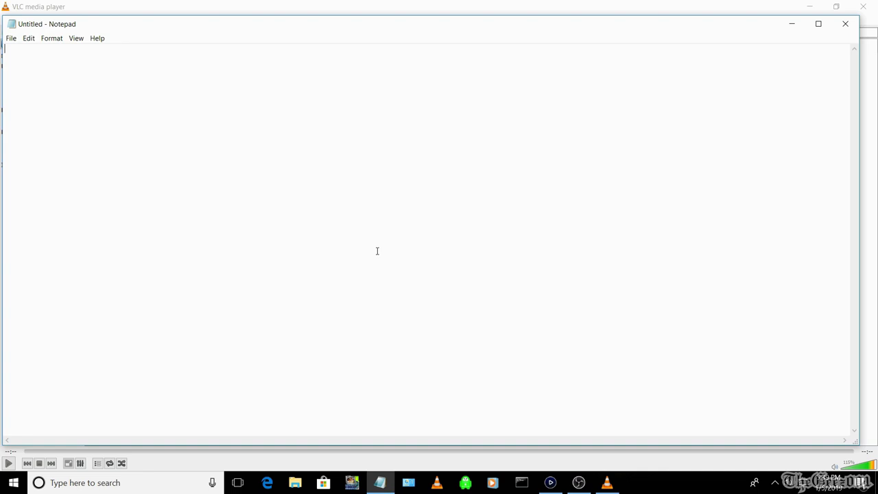
Step: Paste the copied :sout output string into the untitled Notepad document for saving
type(":sout=#transcode{vcodec=h264,vb=800,acodec=mpga,ab=128,channels=2,samplerate=44100}:http{mux=ts,dst=:8080/TheGeez001} :sout-keep")
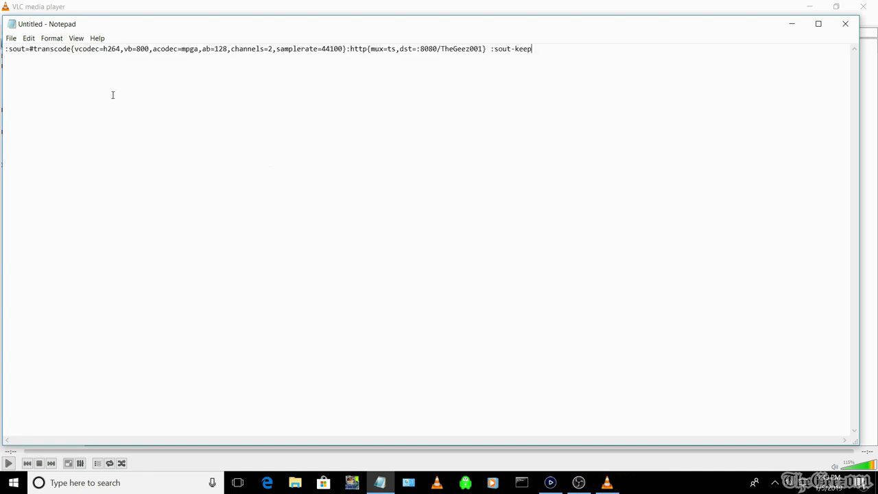
left_click(11, 37)
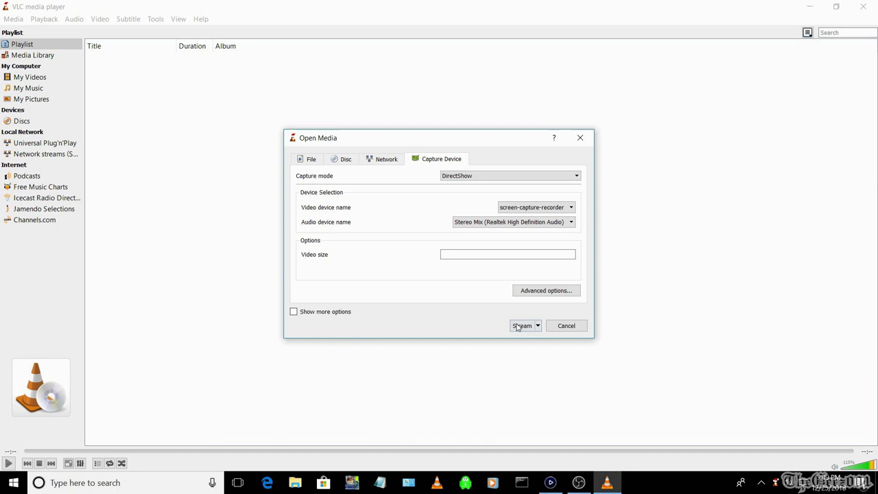
Step: Relaunch the Stream Output wizard for the screen-capture-recorder and Stereo Mix capture
left_click(520, 325)
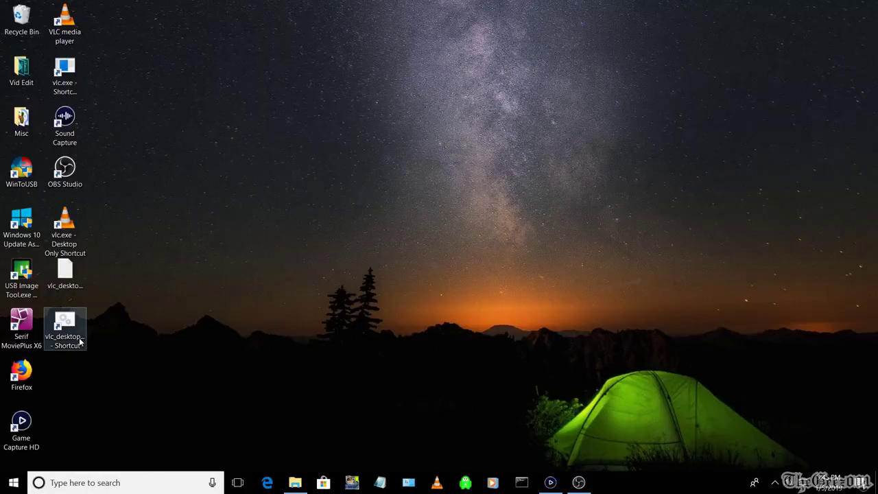
Step: Run the vlc_desktop_Stream.bat desktop shortcut and bring up the VLC window it launches
left_click(67, 325)
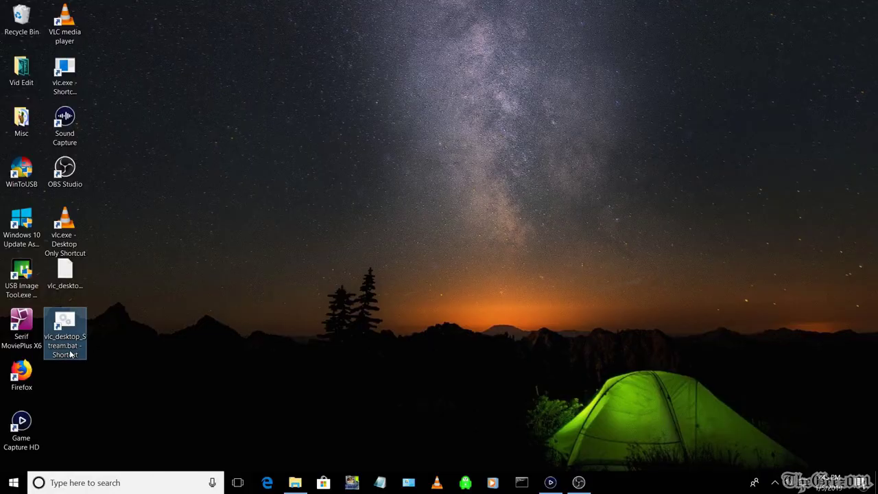
double_click(66, 325)
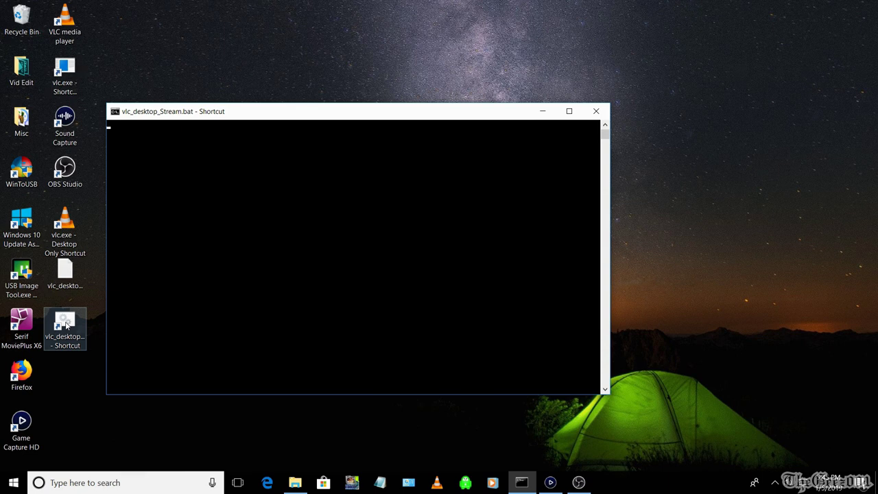
left_click(543, 111)
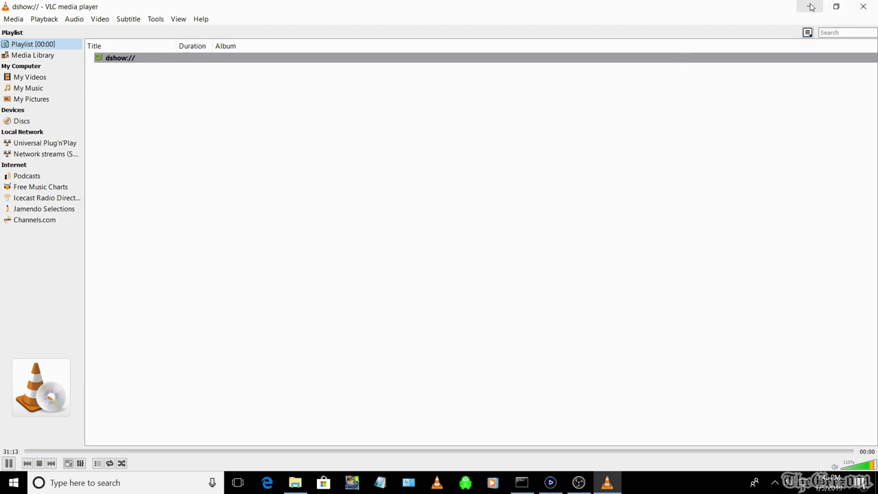
Step: Start the desktop stream from the Streaming entry, then minimize VLC and the console window
left_click(809, 7)
left_click(542, 111)
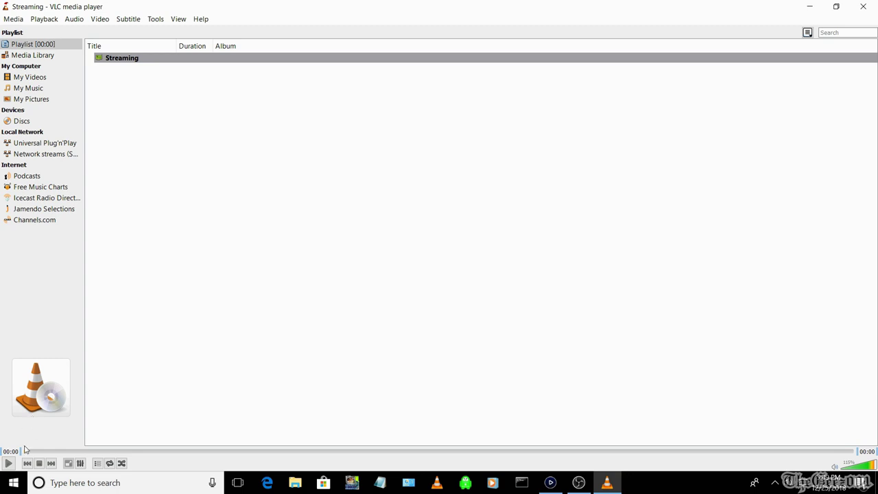
left_click(9, 463)
left_click(810, 6)
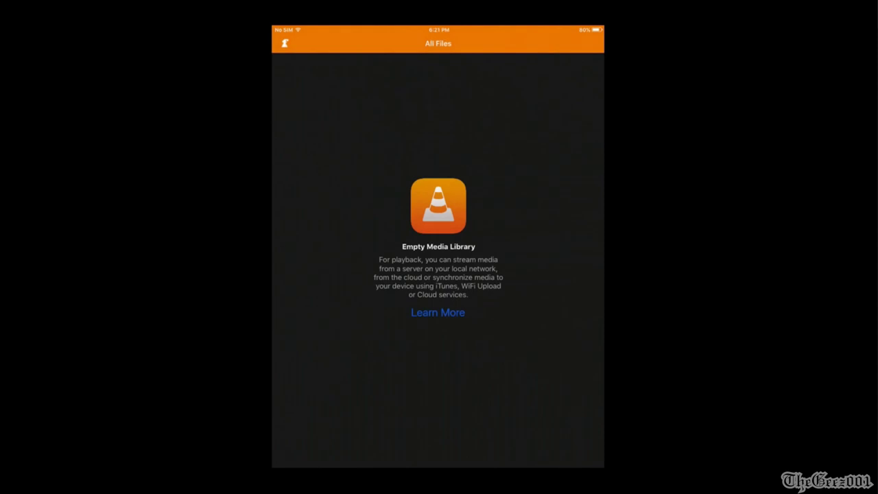
left_click(285, 43)
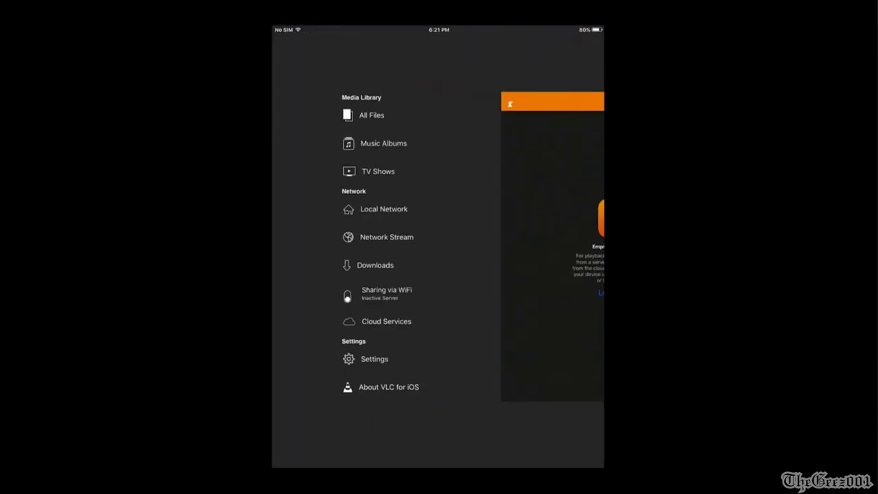
left_click(386, 237)
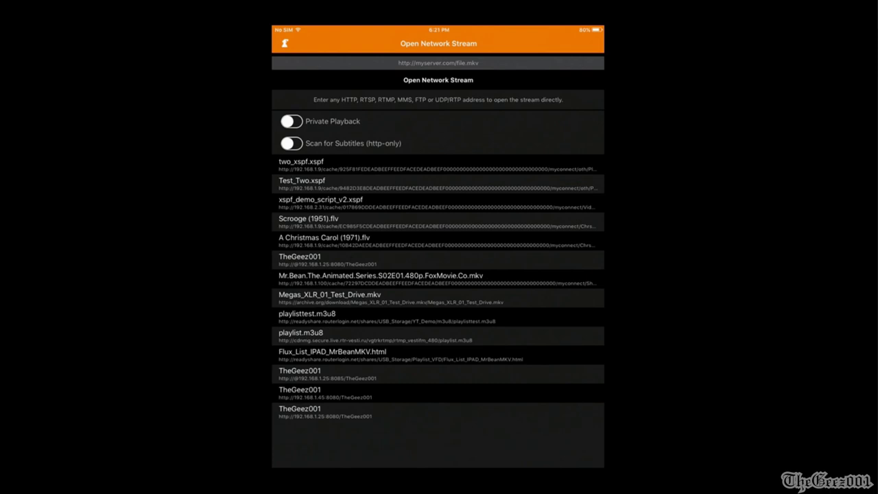
left_click(398, 62)
type("h")
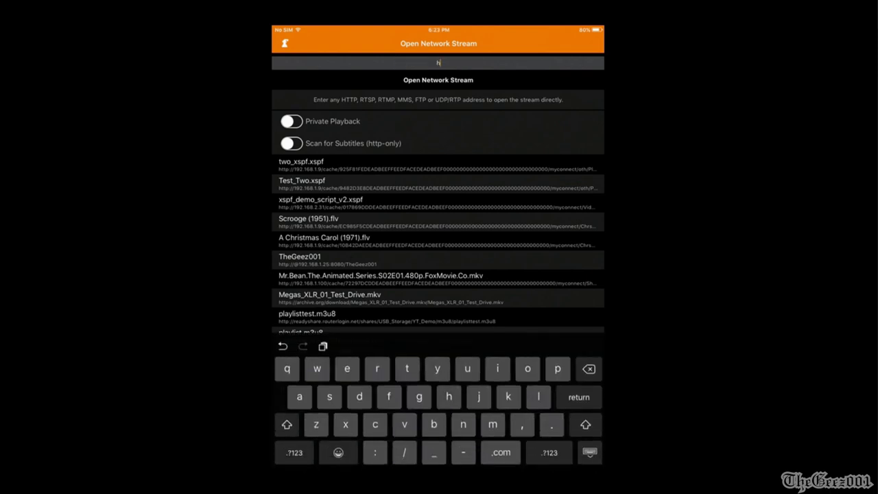
type("ttp://")
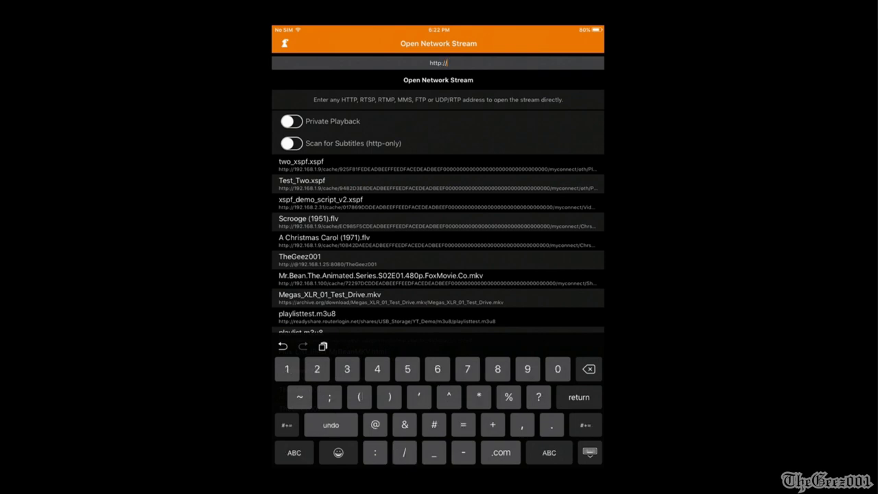
type("10")
type("2")
type(".")
type("1")
type("68")
type(".")
type("1")
type(".25")
type(":8080")
type("/")
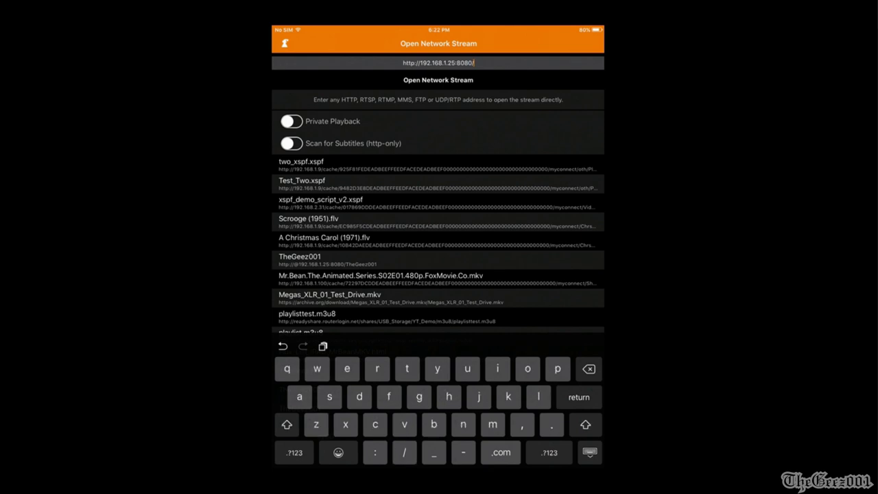
type("TheG")
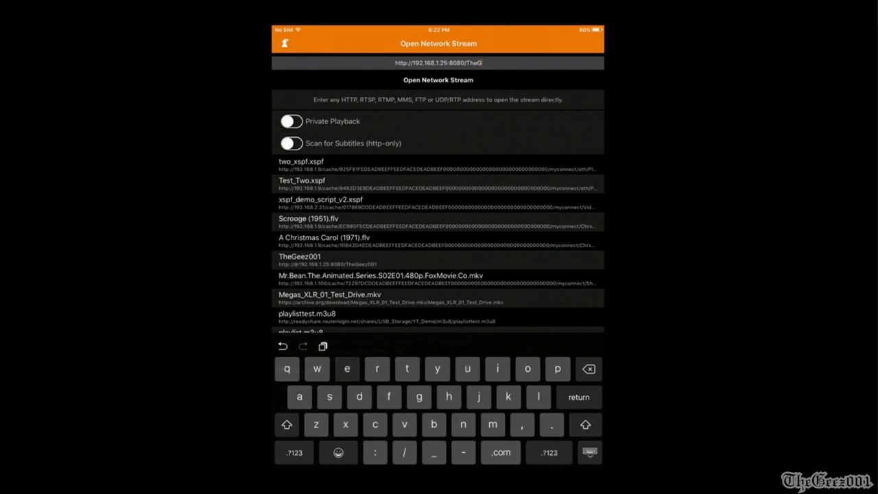
type("eez")
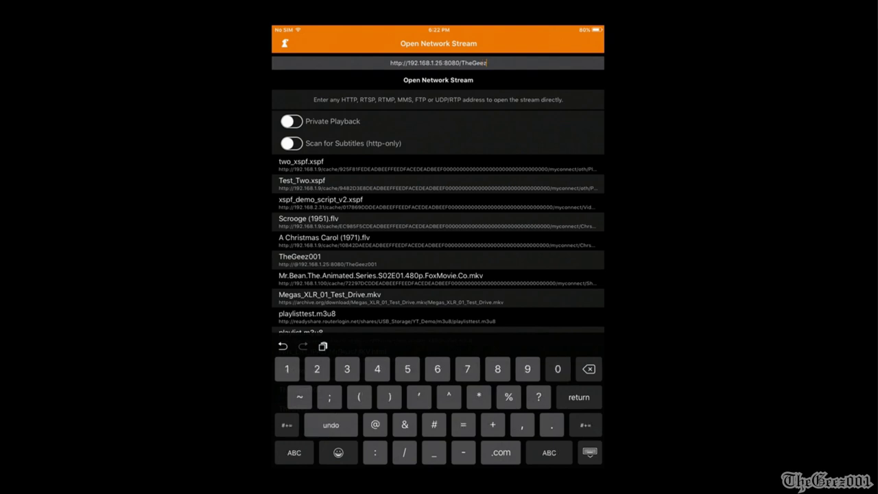
type("001")
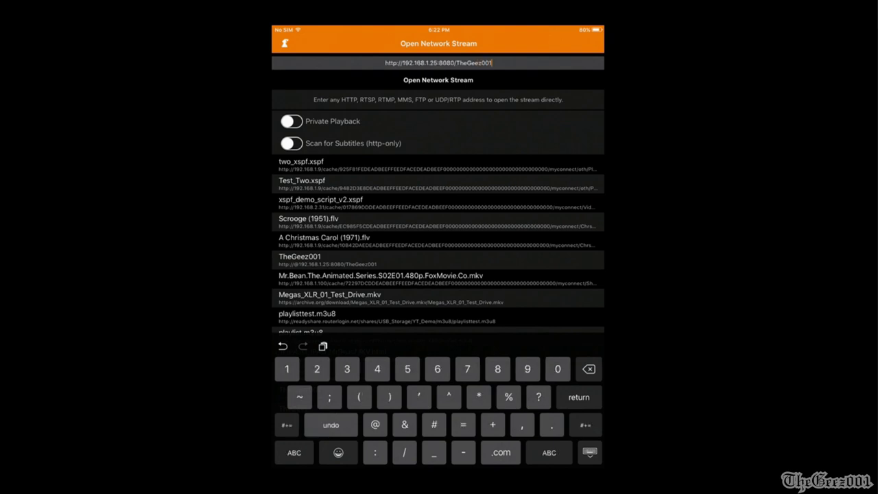
key("Return")
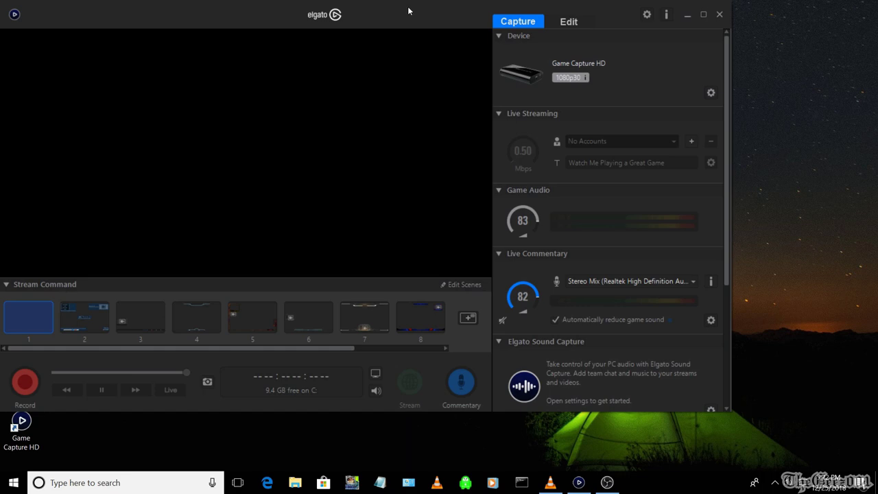
Step: Drag the Elgato Game Capture window down and right to uncover the desktop icons
left_click_drag(407, 6, 521, 40)
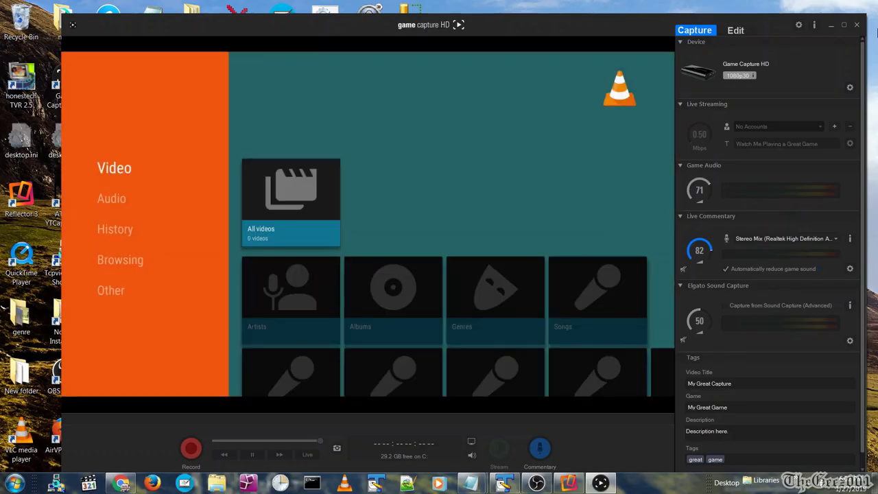
Step: On the Fire TV, go to Browsing > Stream to open the network address prompt
key("Down")
key("Down")
key("Down")
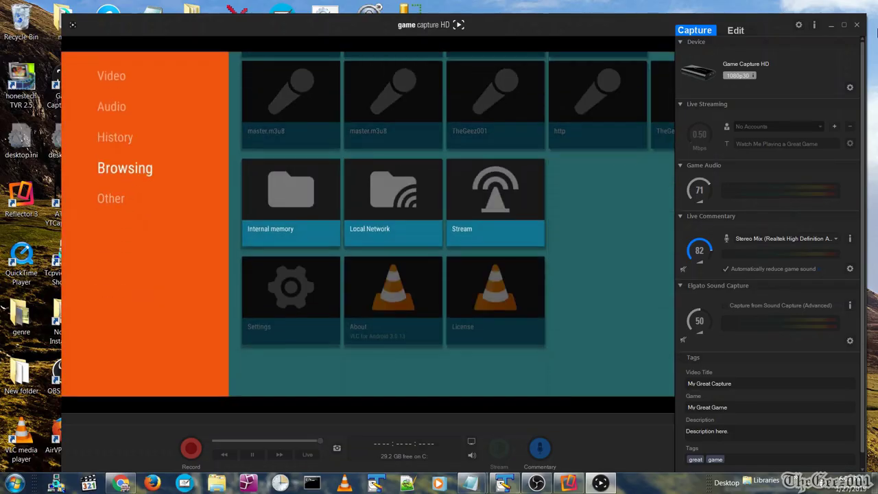
key("Right")
key("Right")
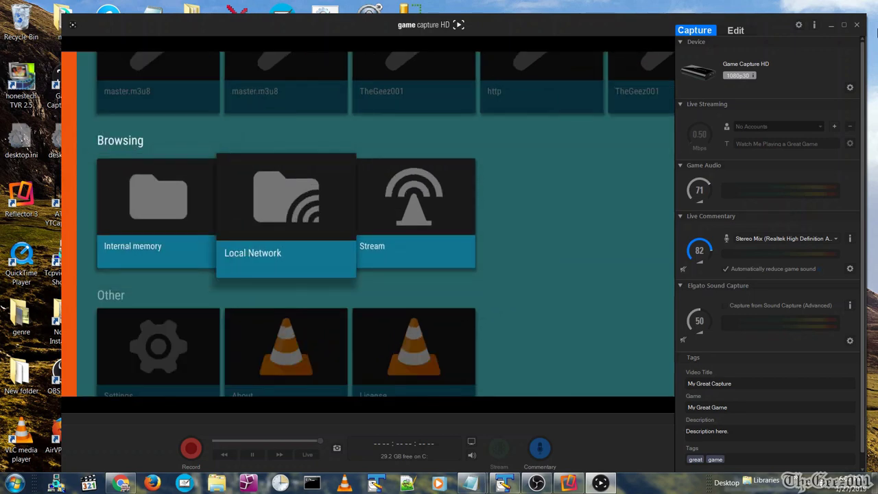
key("Right")
key("Return")
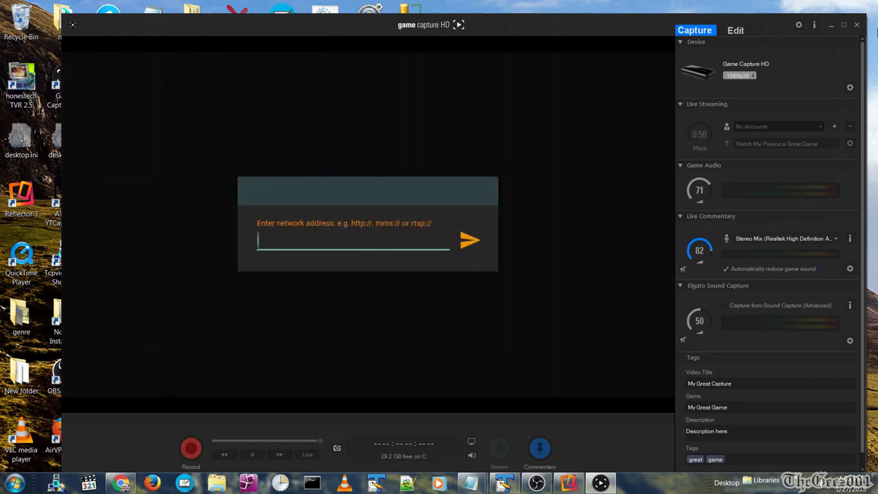
type("http://1")
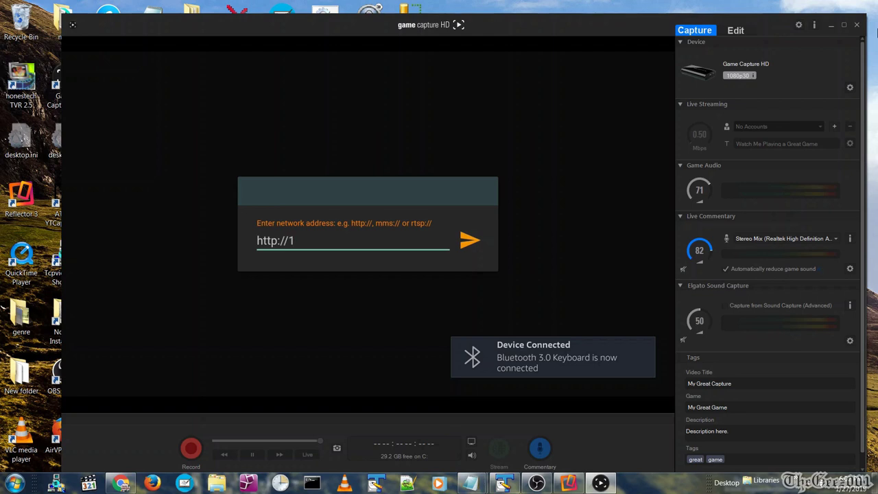
type("92.168.1.4")
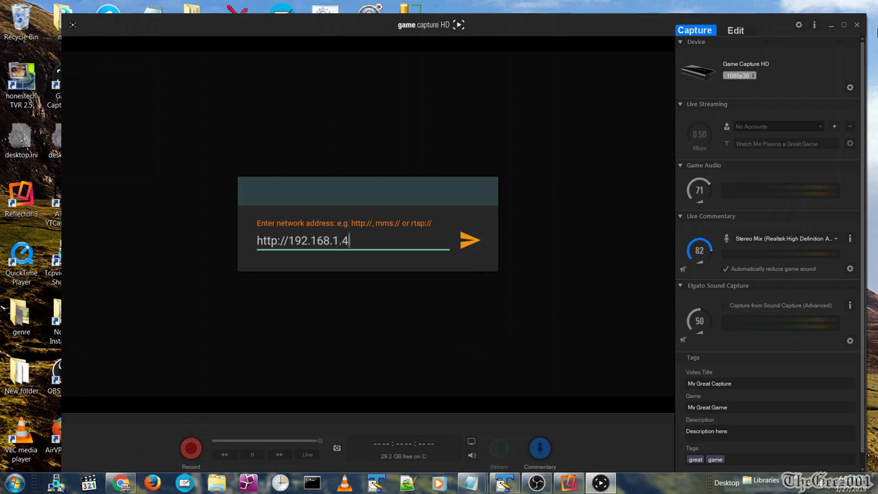
type("5:8080/TheGeez001")
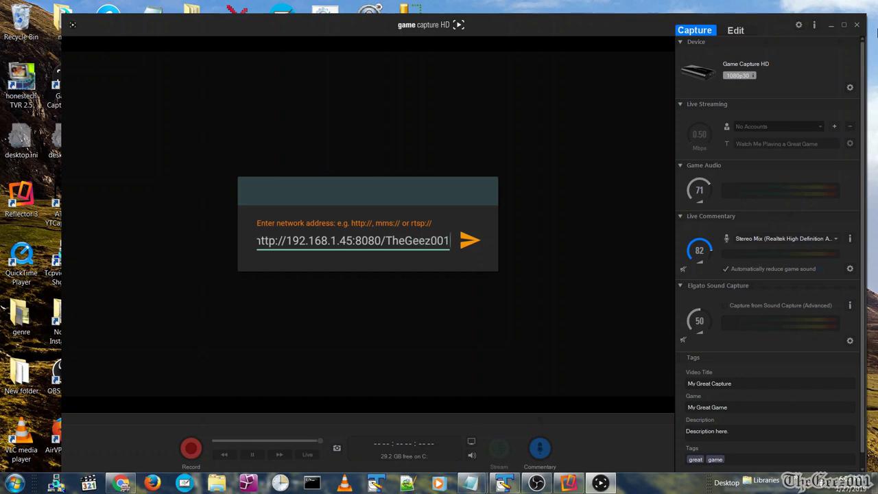
key("Down")
key("Down")
key("Down")
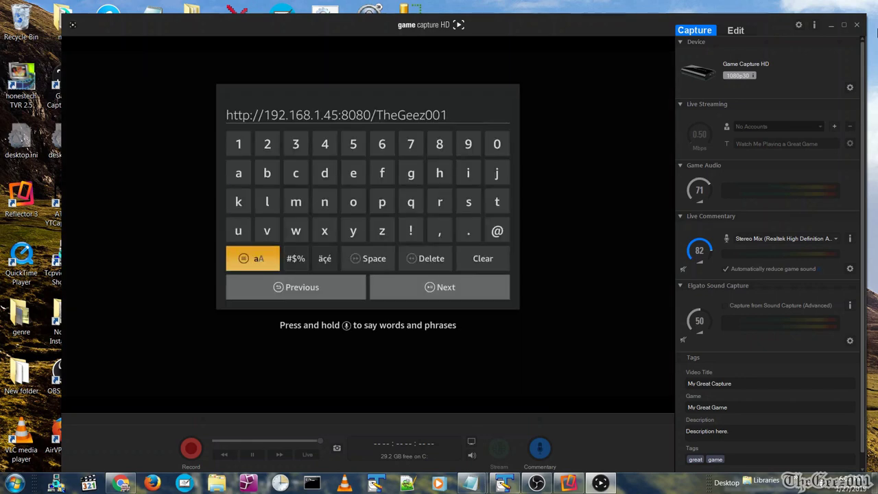
key("Down")
key("Right")
key("Return")
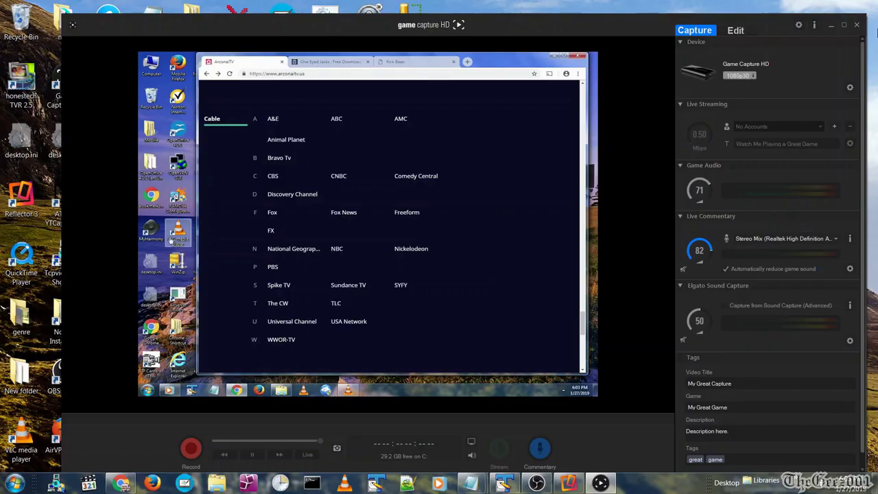
left_click(272, 213)
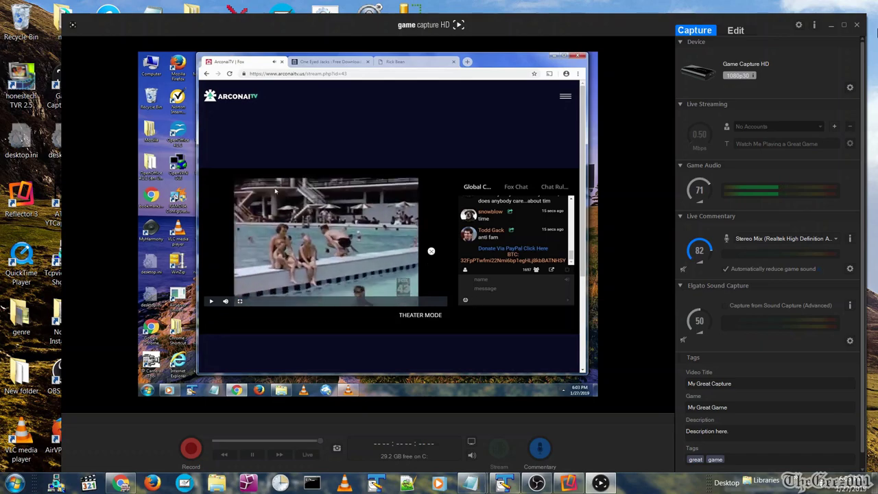
left_click(323, 61)
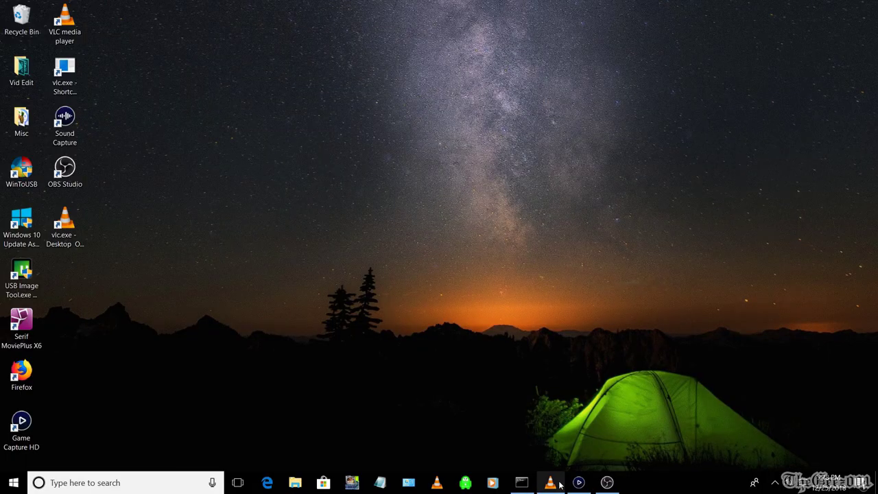
Step: Restore the streaming VLC window from its taskbar preview, clearing the leftover dialog
mouse_move(550, 483)
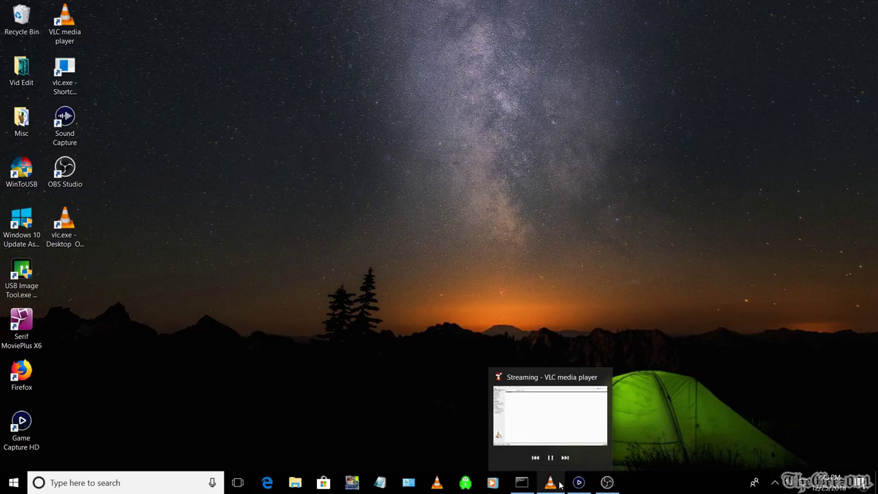
left_click(554, 428)
left_click(553, 412)
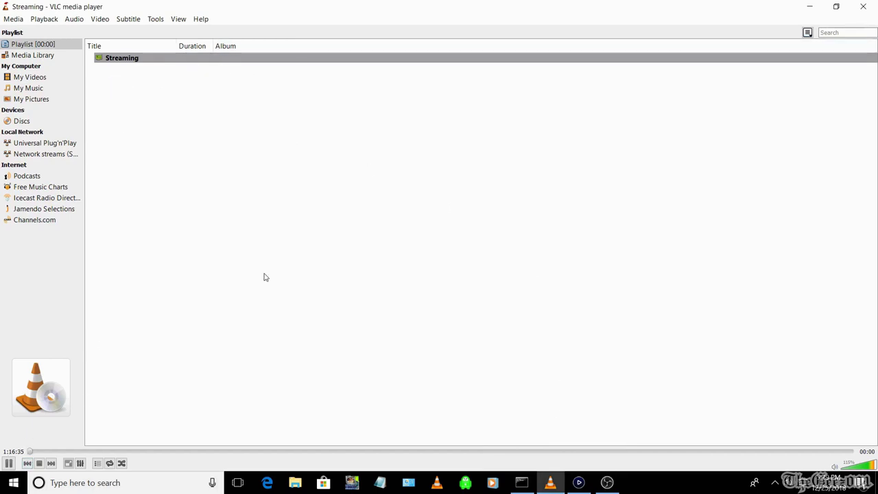
left_click(201, 21)
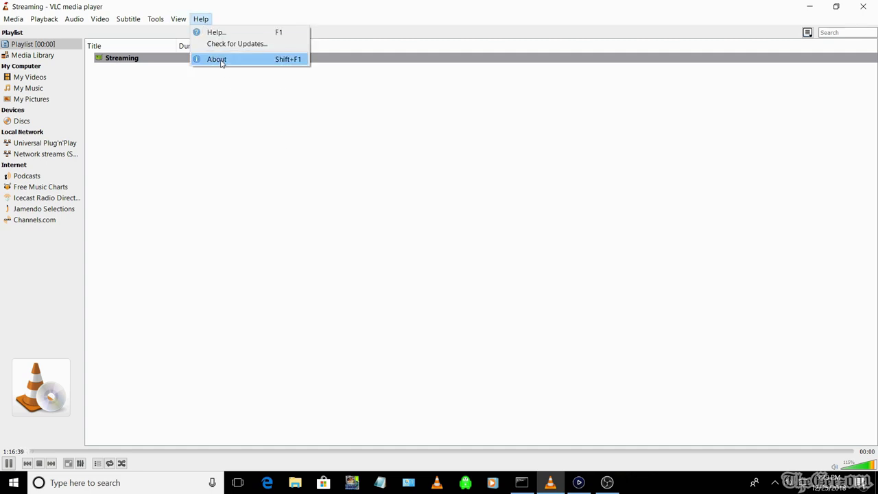
left_click(217, 60)
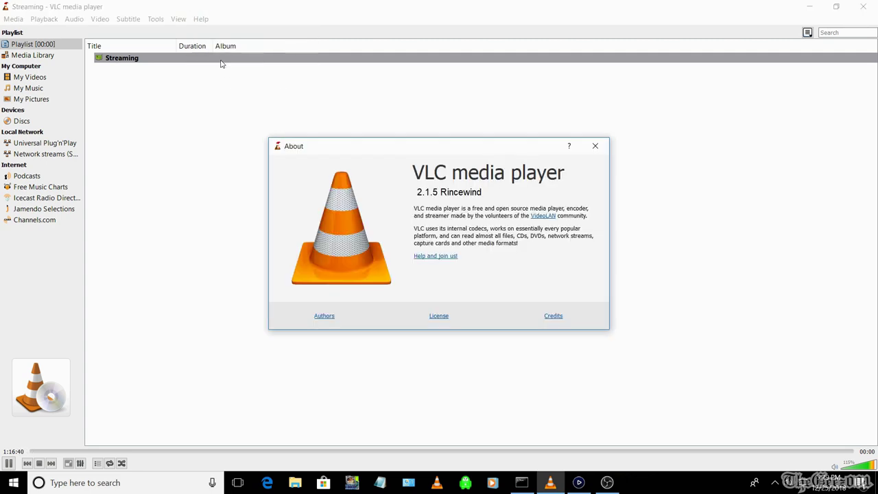
left_click(594, 155)
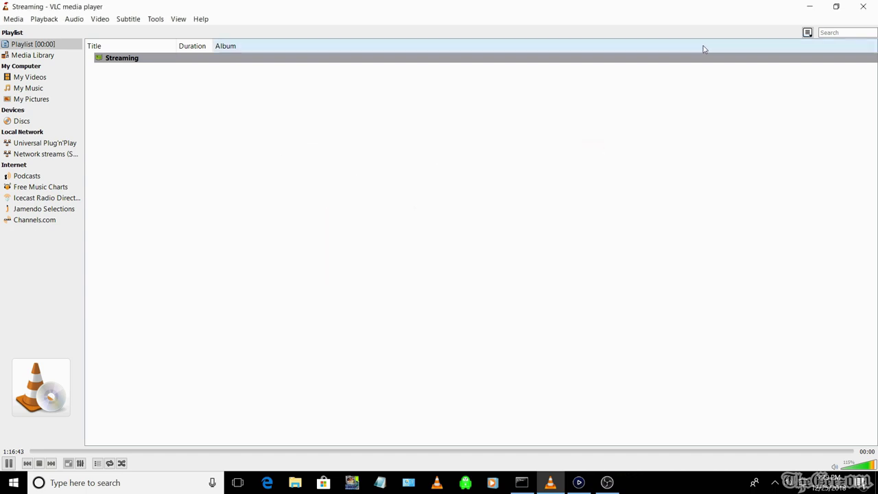